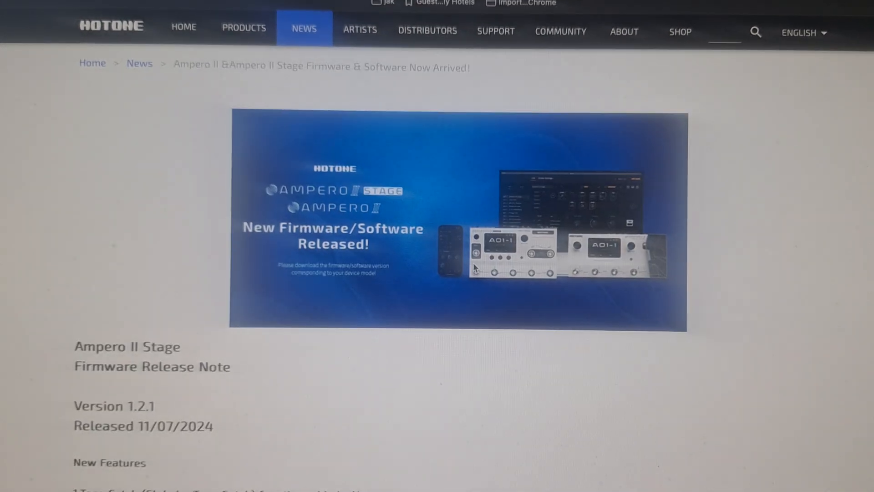
scroll(666, 246, "down", 5)
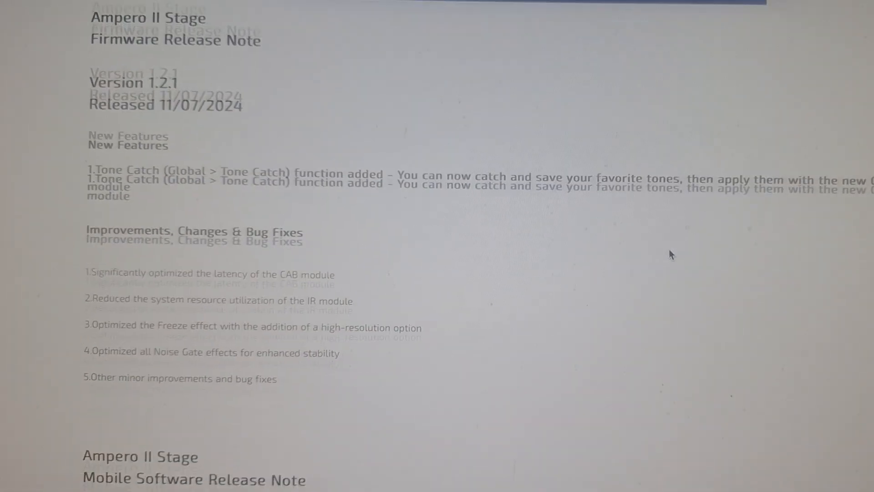
scroll(651, 282, "up", 2)
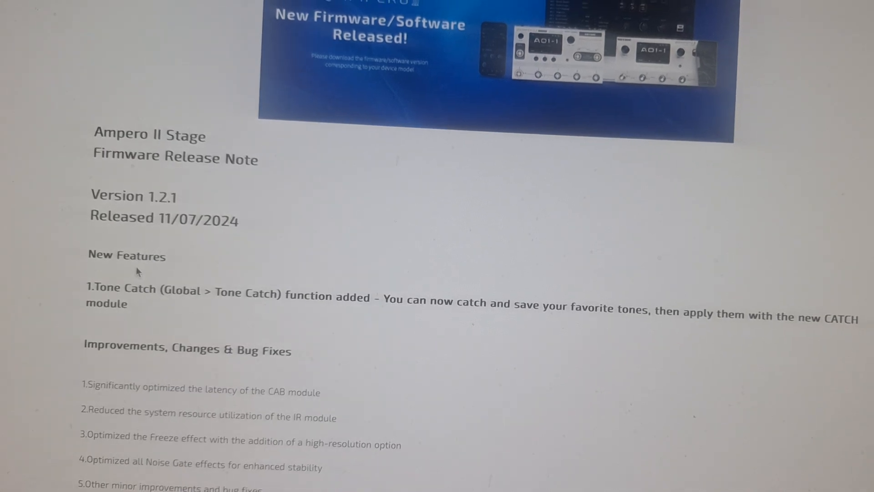
scroll(137, 272, "down", 10)
scroll(120, 258, "down", 1)
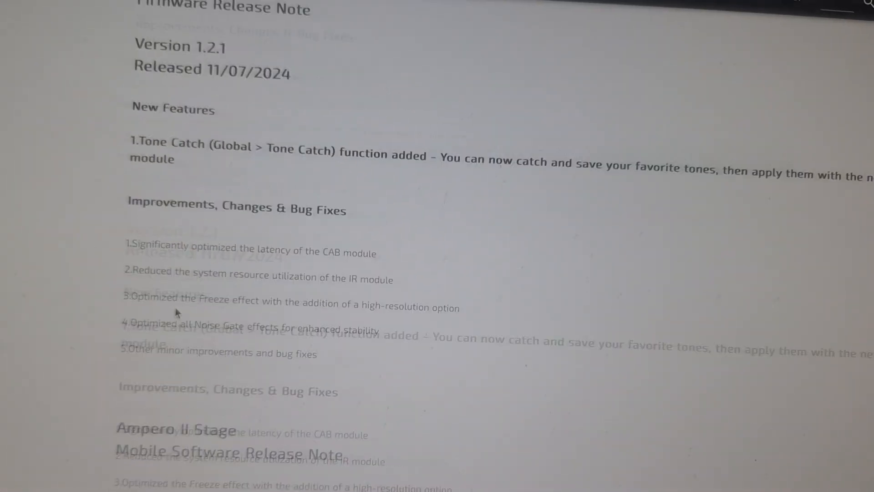
scroll(166, 313, "up", 10)
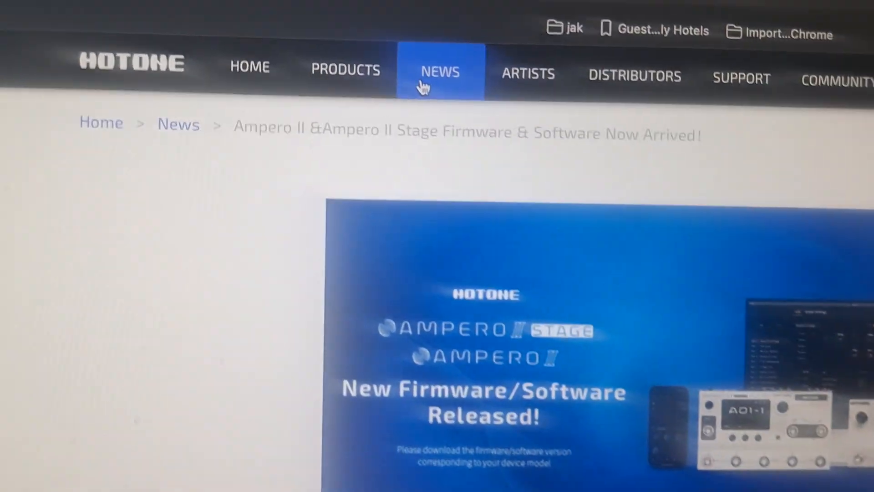
mouse_move(529, 33)
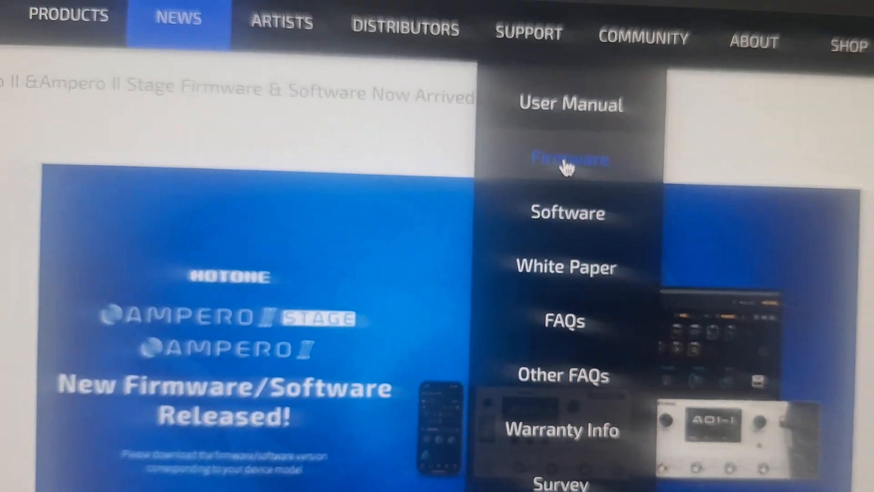
- Go to the Hotone SUPPORT > Firmware downloads page listing Ampero II Stage Firmware V1.2.1
left_click(602, 160)
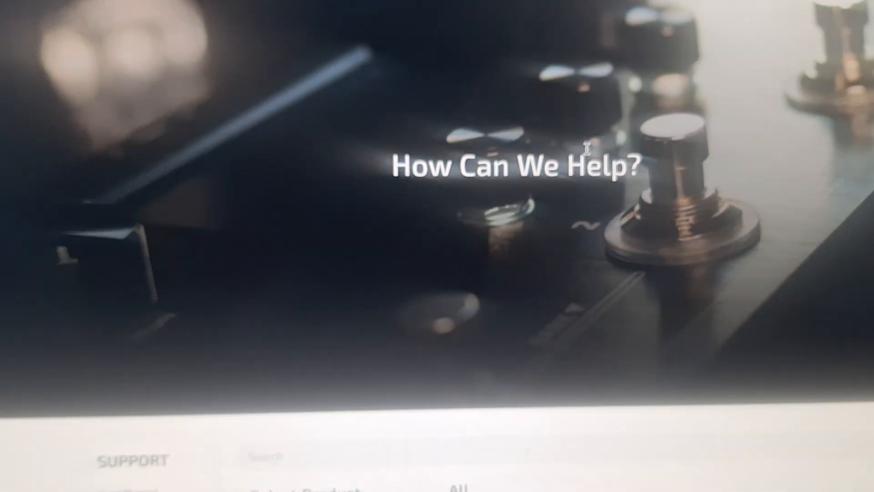
scroll(567, 205, "down", 5)
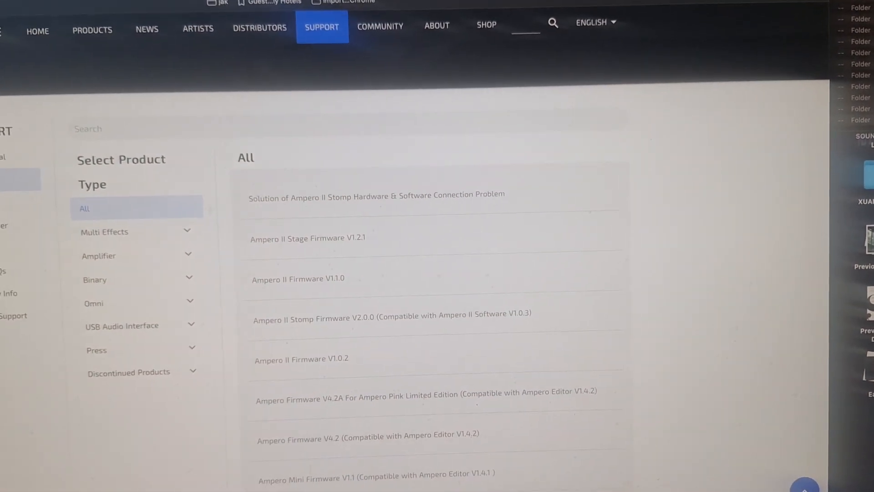
- Locate the Ampero II Stage Firmware V1.2.1.bin file in its Downloads folder and bring up Ampero II Editor
left_click(650, 23)
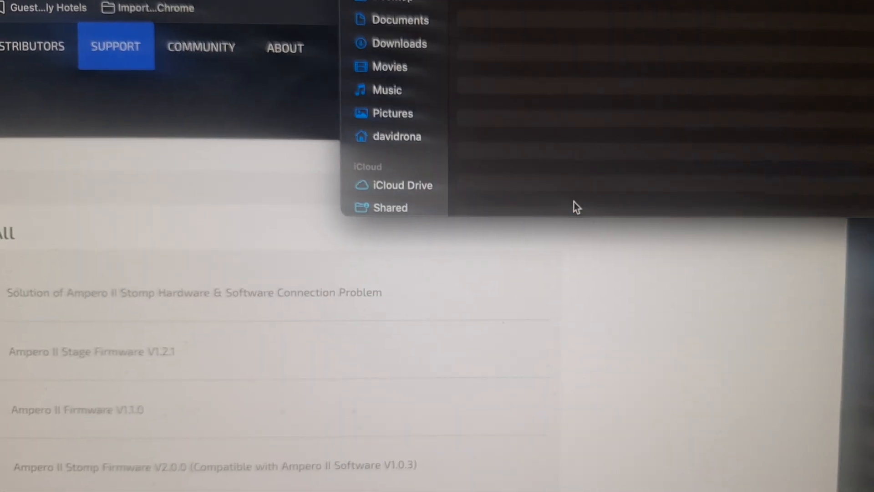
double_click(566, 19)
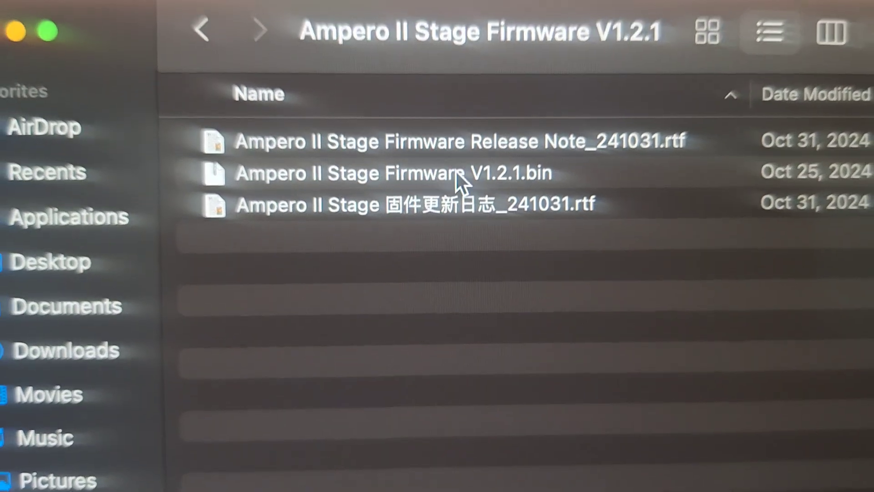
left_click(413, 173)
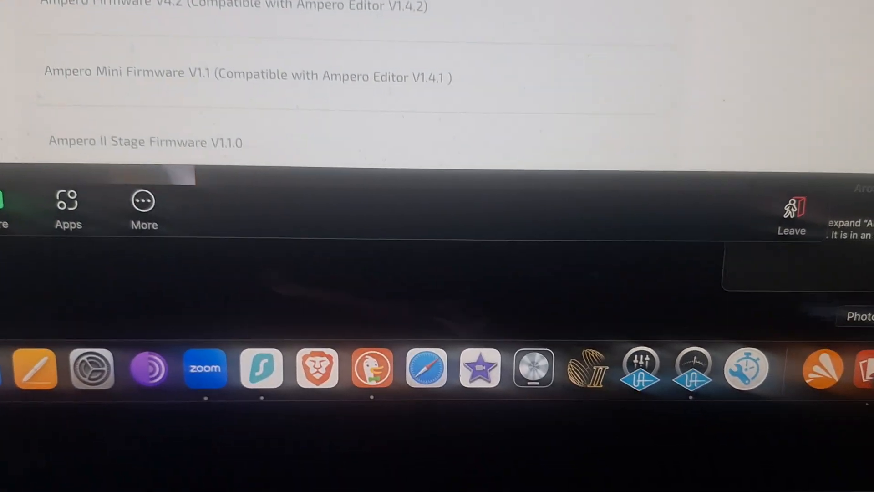
left_click(581, 339)
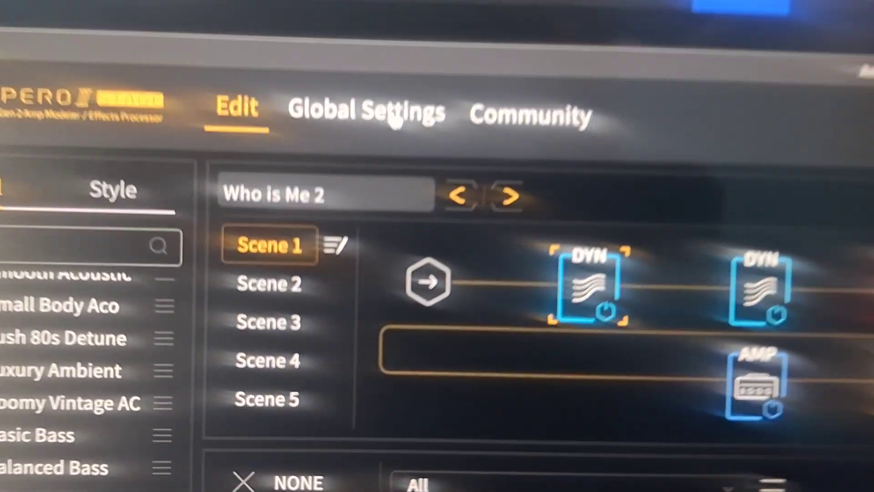
- From Global Settings > Firmware Settings, load the Ampero II Stage Firmware V1.2.1 .bin so version V 1.2.1 shows
left_click(280, 65)
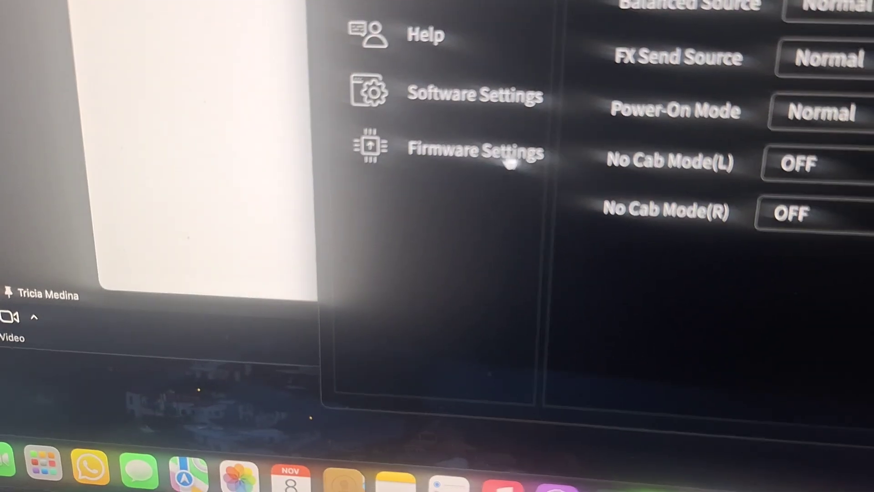
left_click(476, 204)
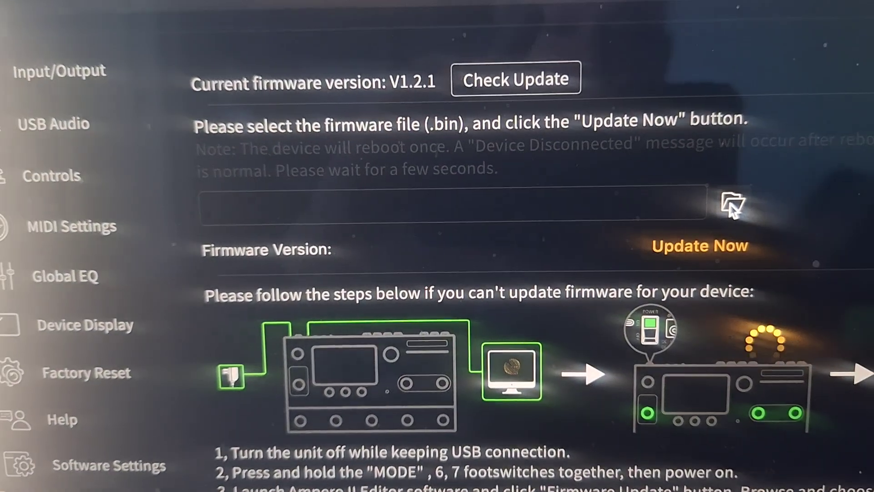
left_click(732, 206)
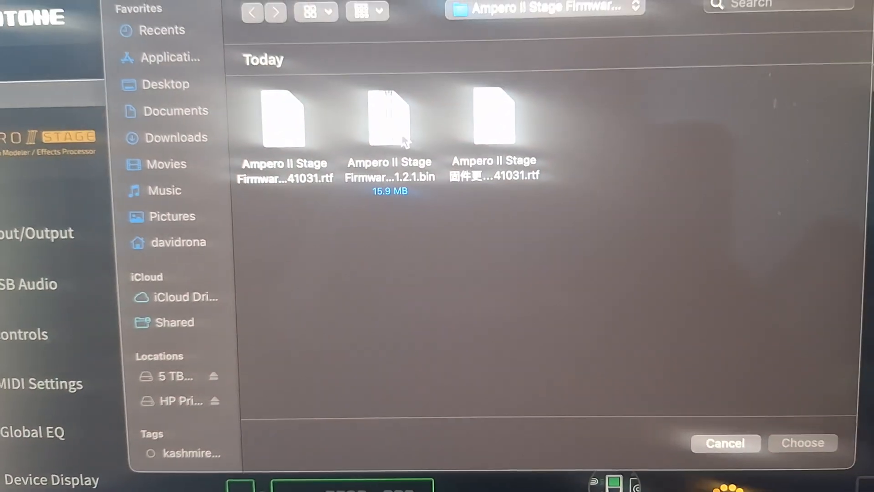
left_click(383, 124)
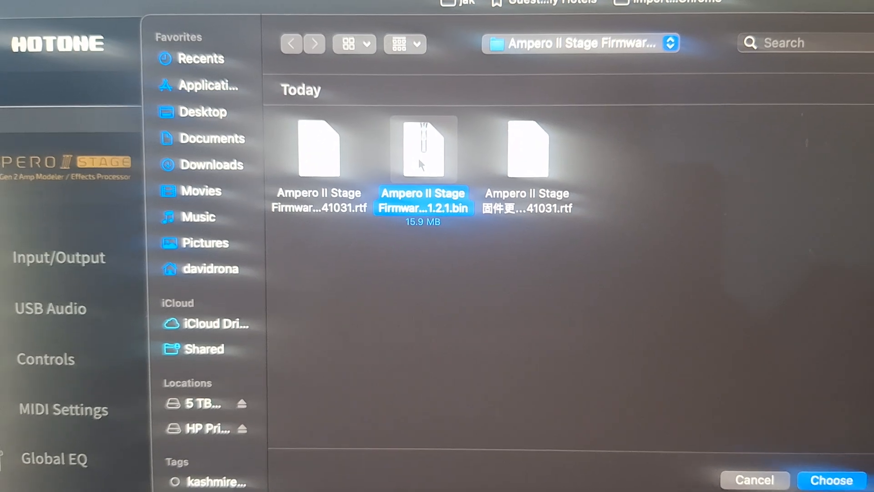
double_click(404, 169)
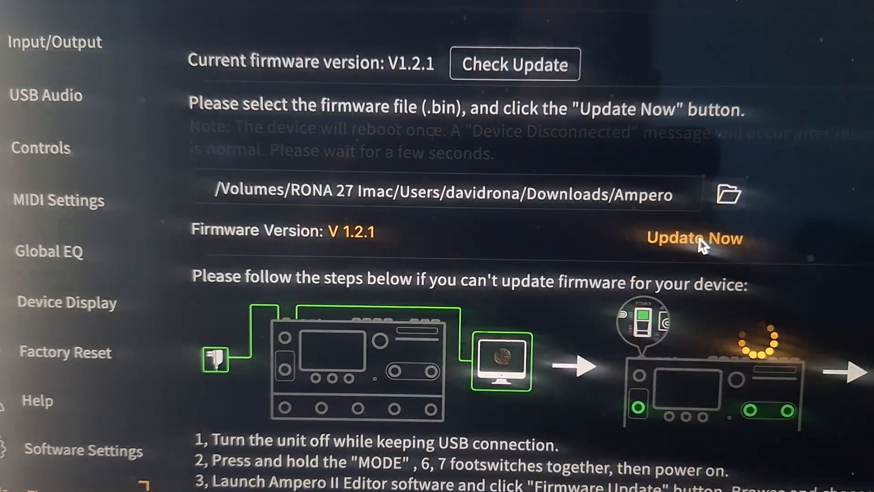
- Launch Update Now so the device installs V1.2.1, disconnects and reboots
left_click(712, 236)
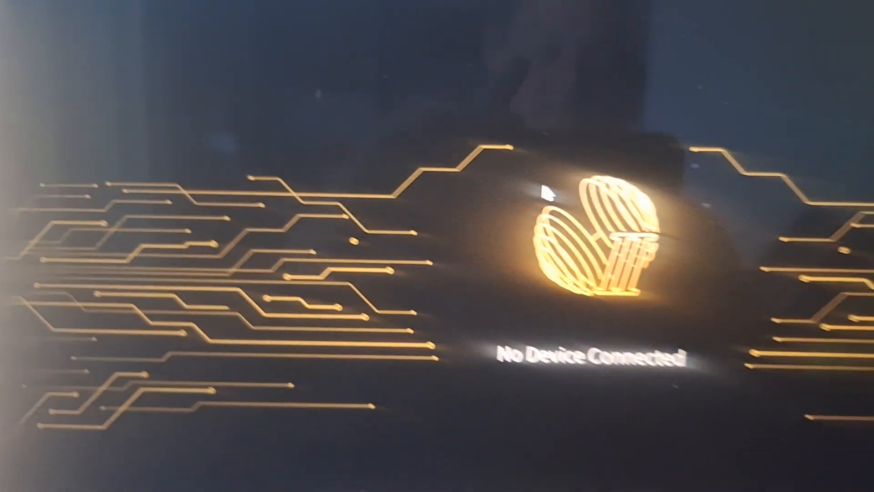